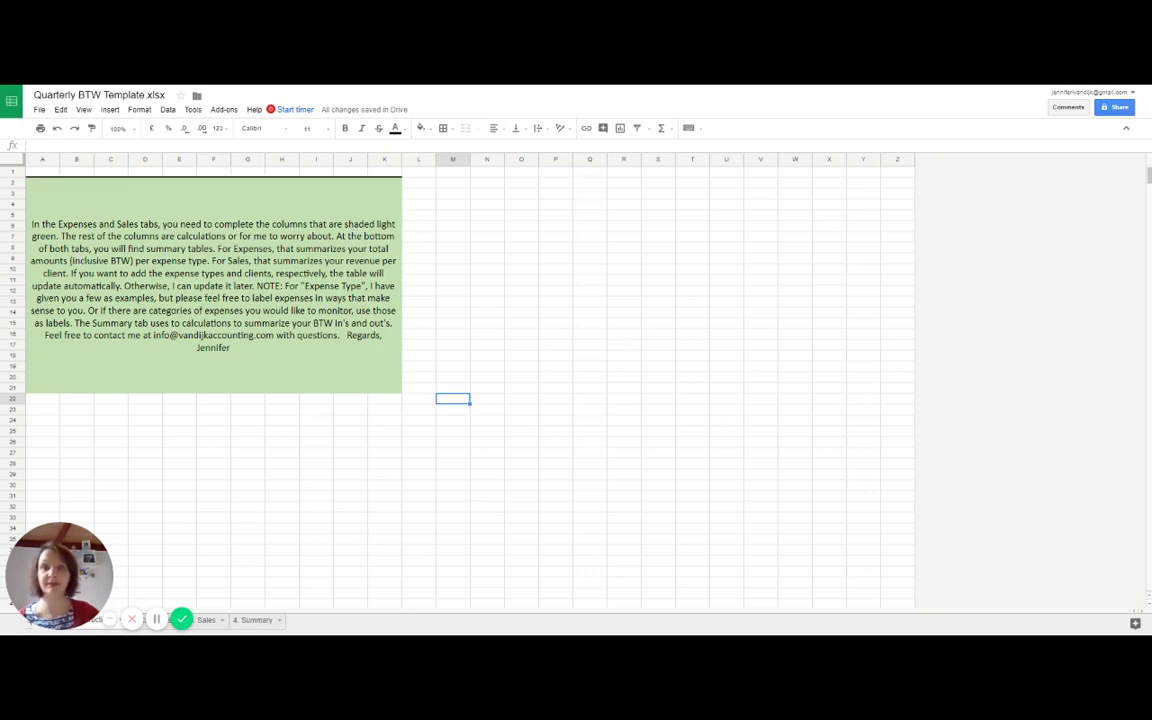
Switch to the '2. Expenses' sheet.
click(214, 549)
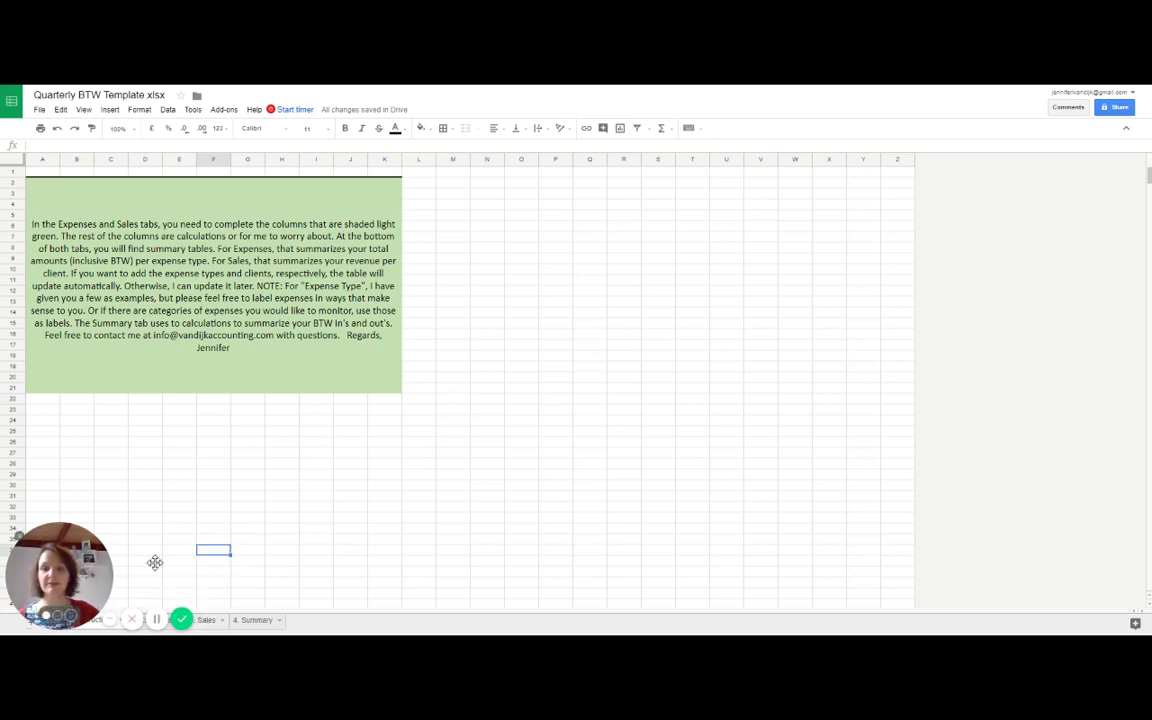
drag(219, 567, 1030, 550)
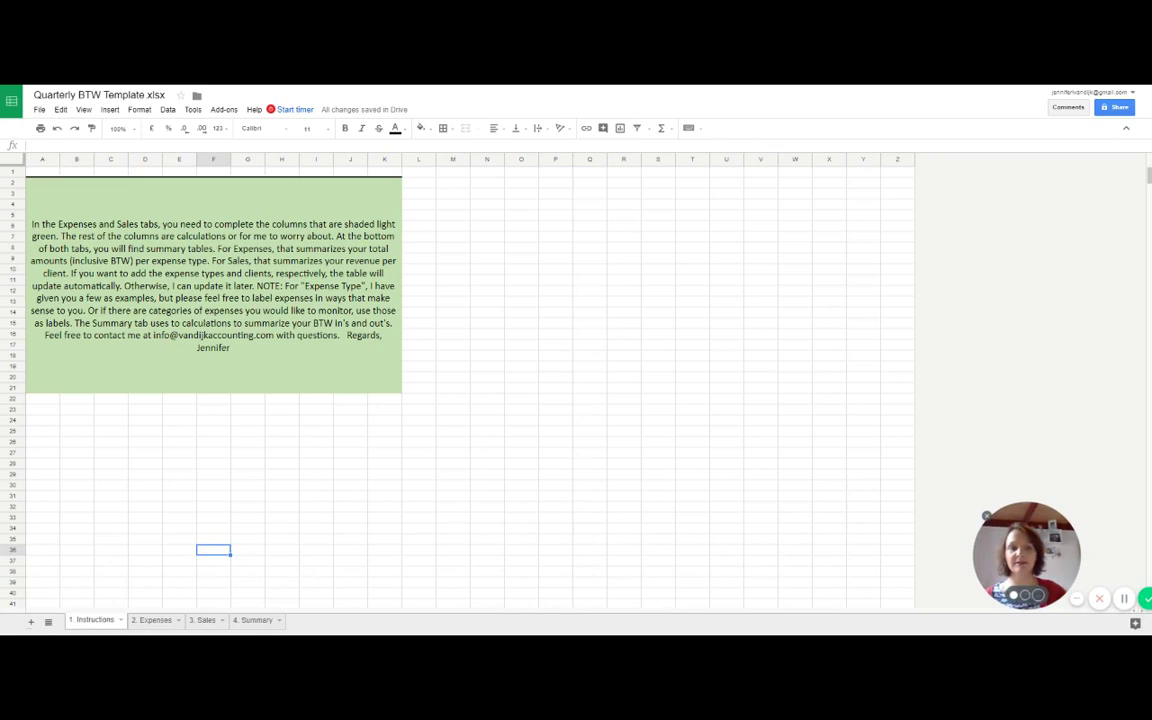
click(151, 621)
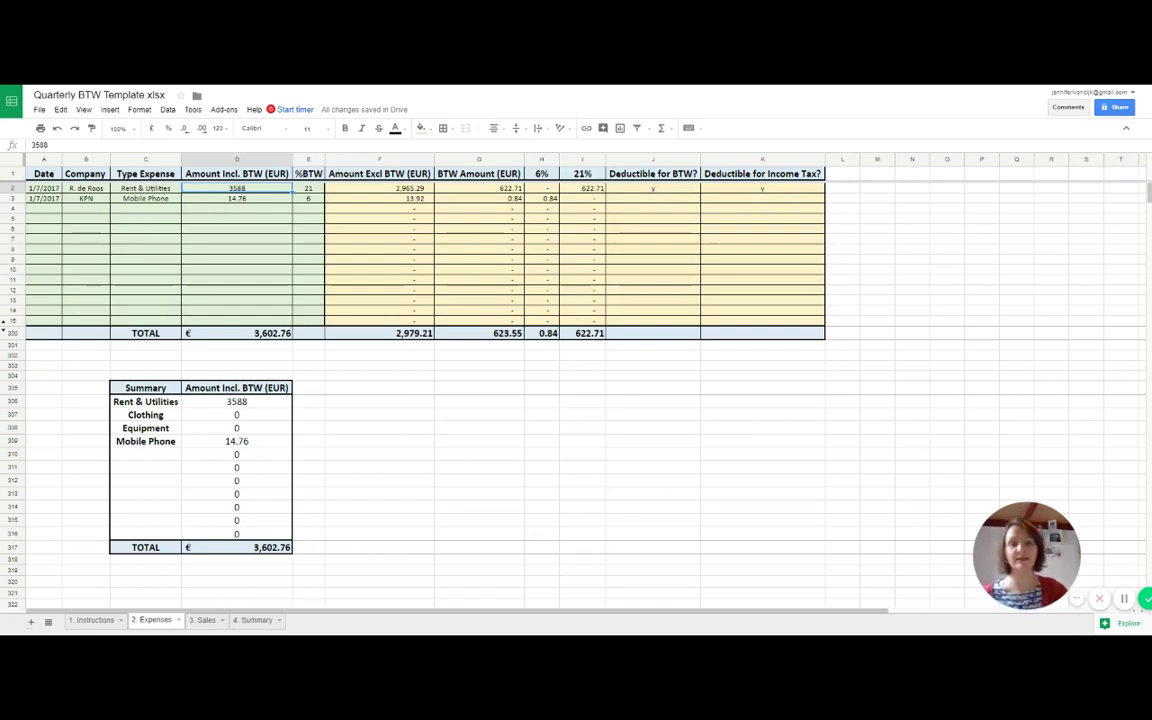
Inspect row 2: company name, Rent & Utilities, 3588 incl. BTW, 21%, and the excl.-BTW formula.
click(86, 190)
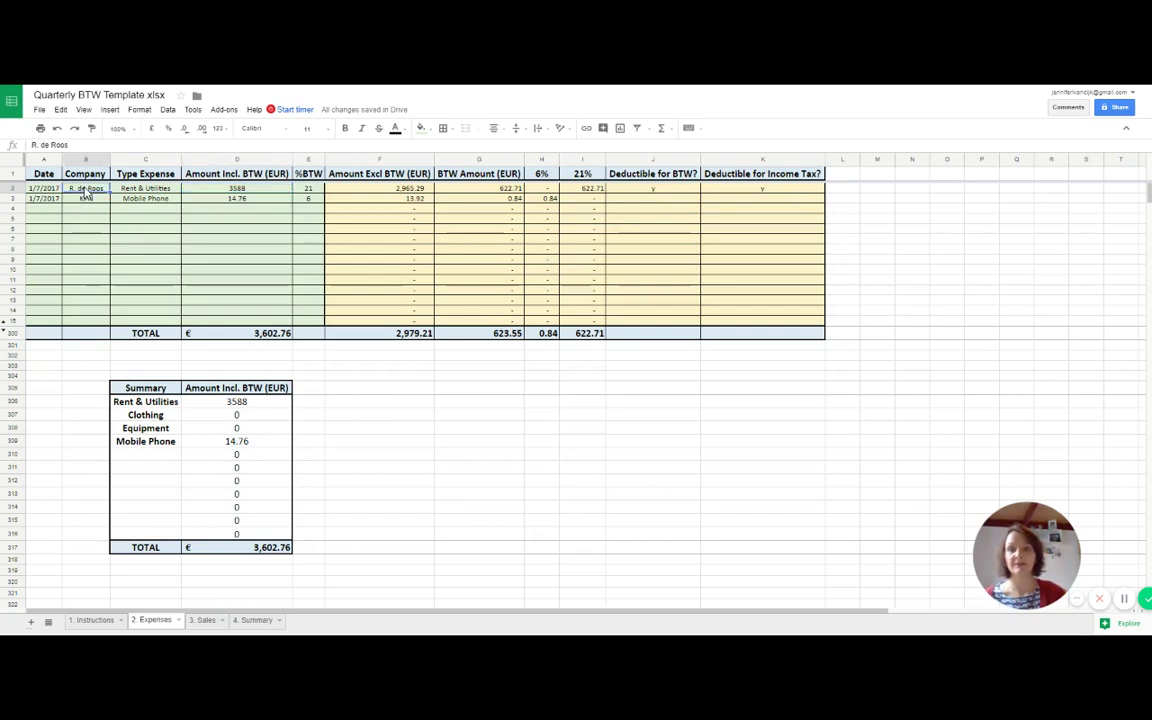
click(148, 191)
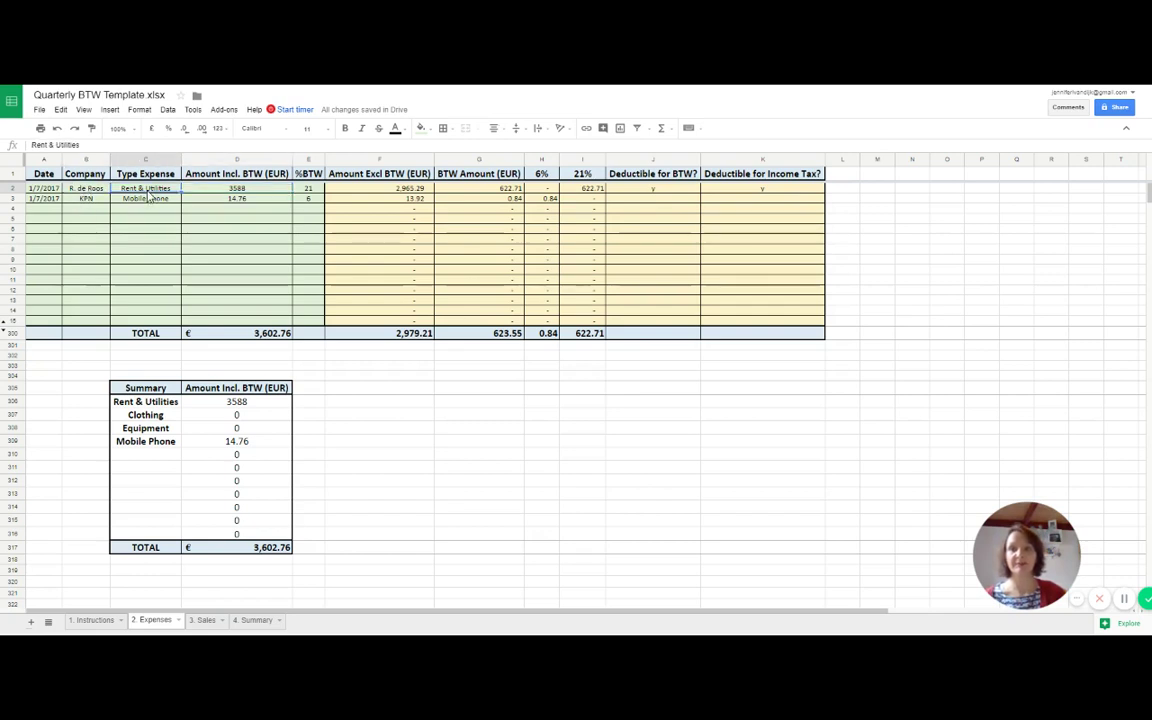
click(237, 192)
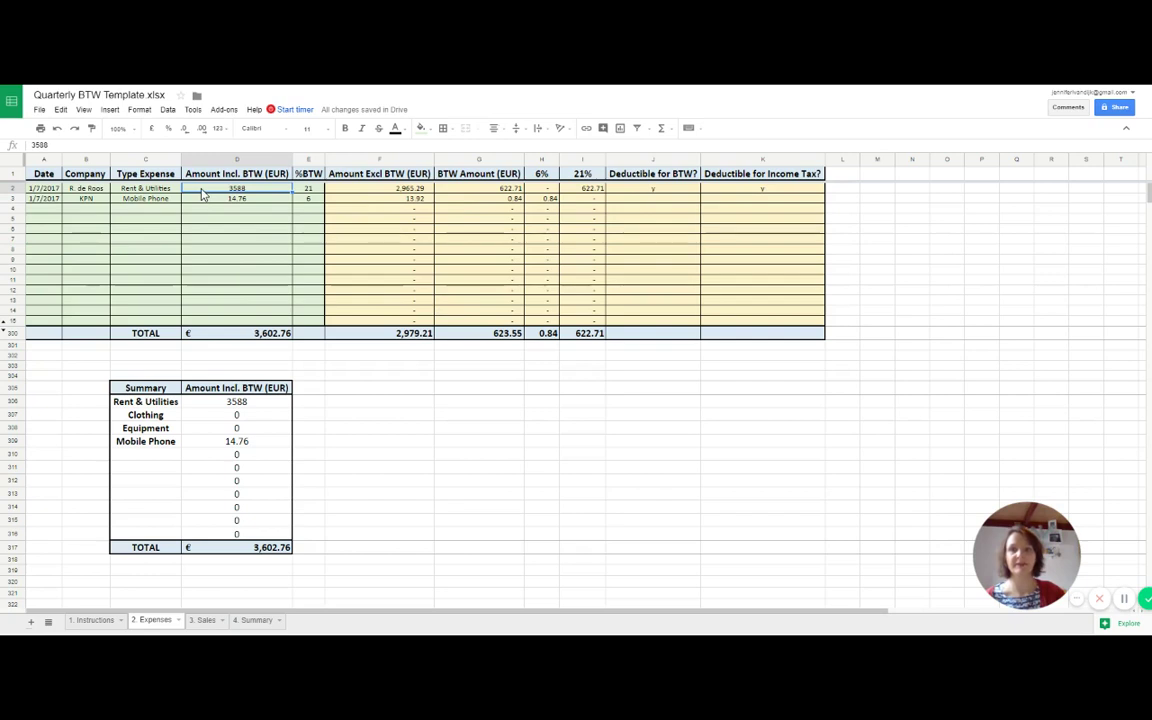
click(307, 190)
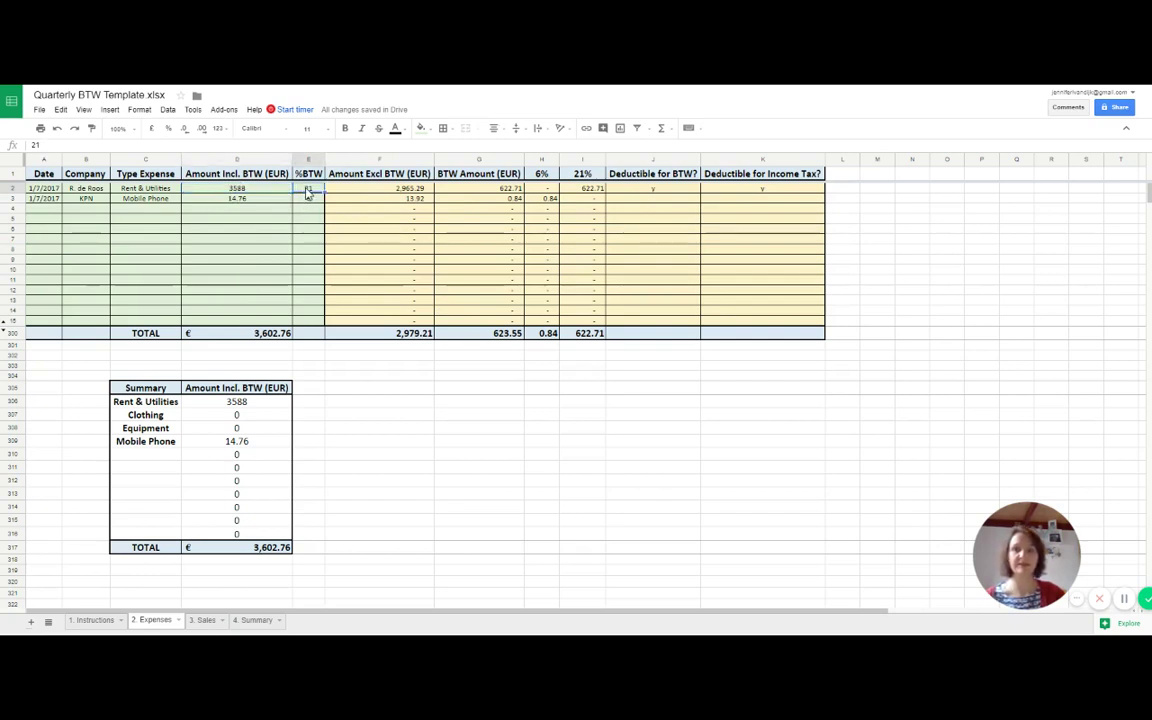
click(379, 190)
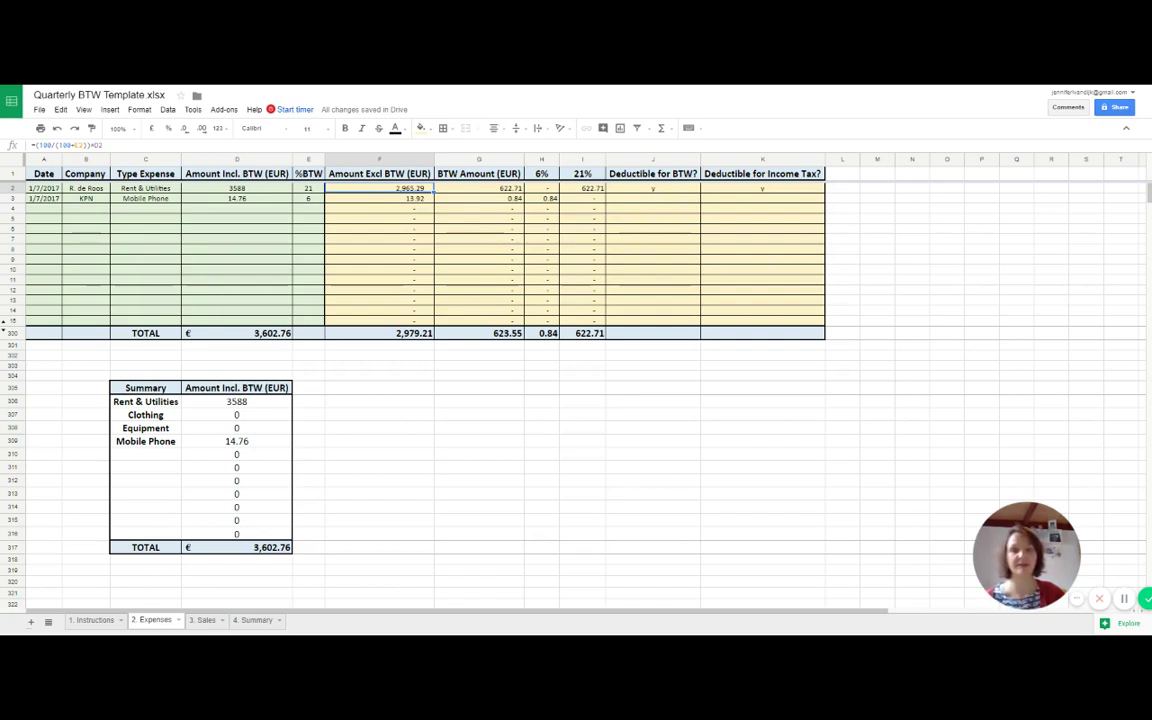
click(451, 190)
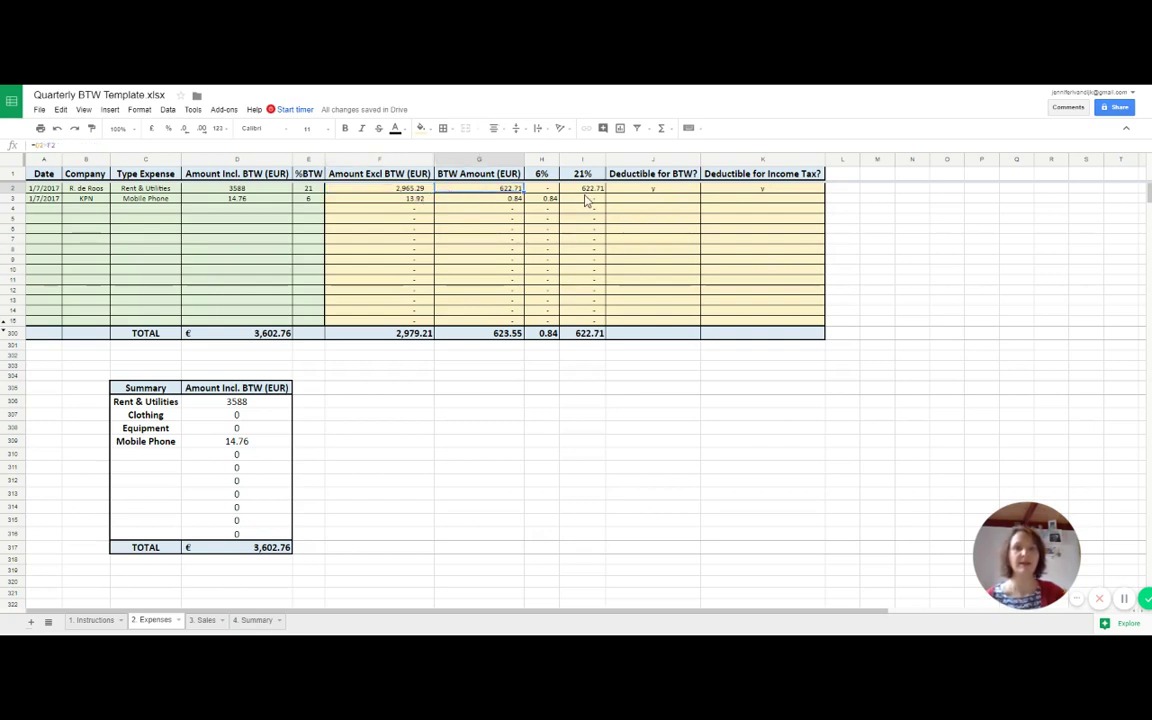
click(590, 190)
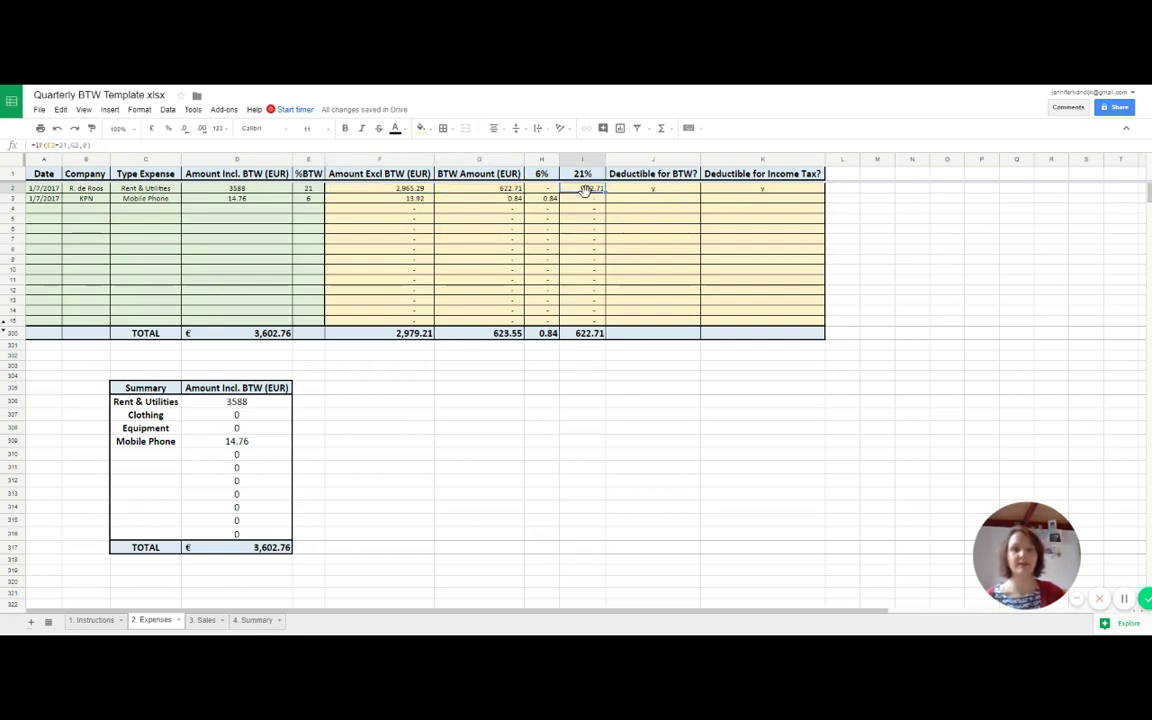
click(658, 191)
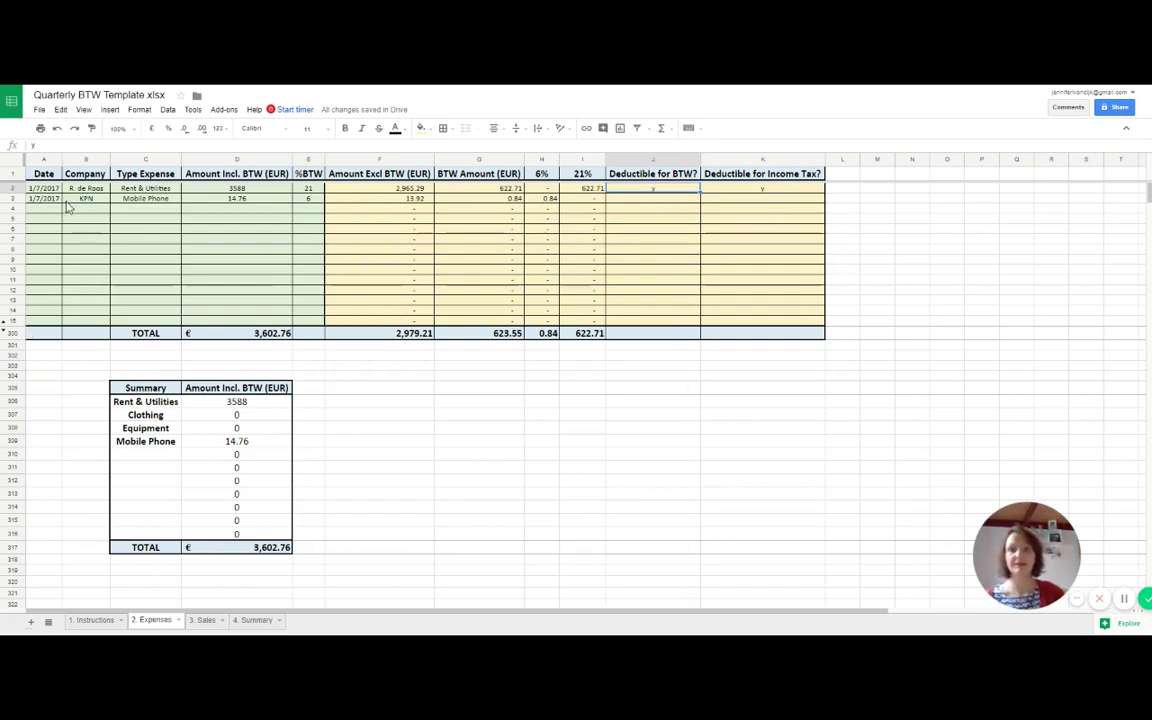
click(123, 190)
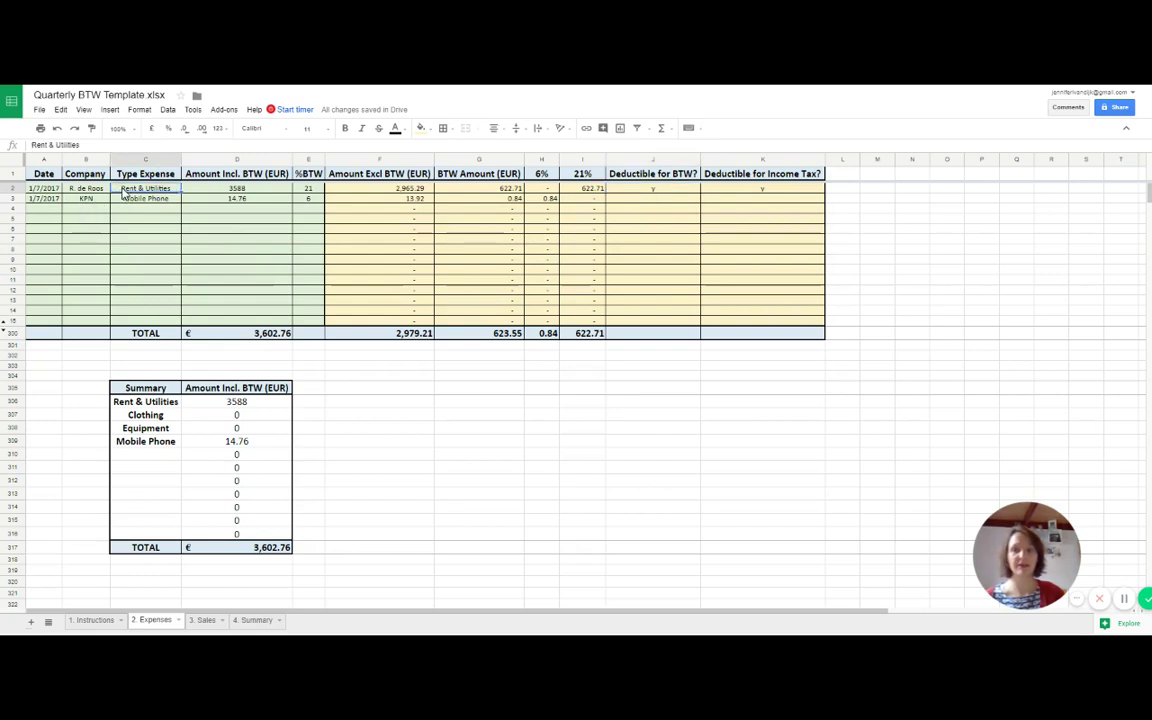
click(75, 189)
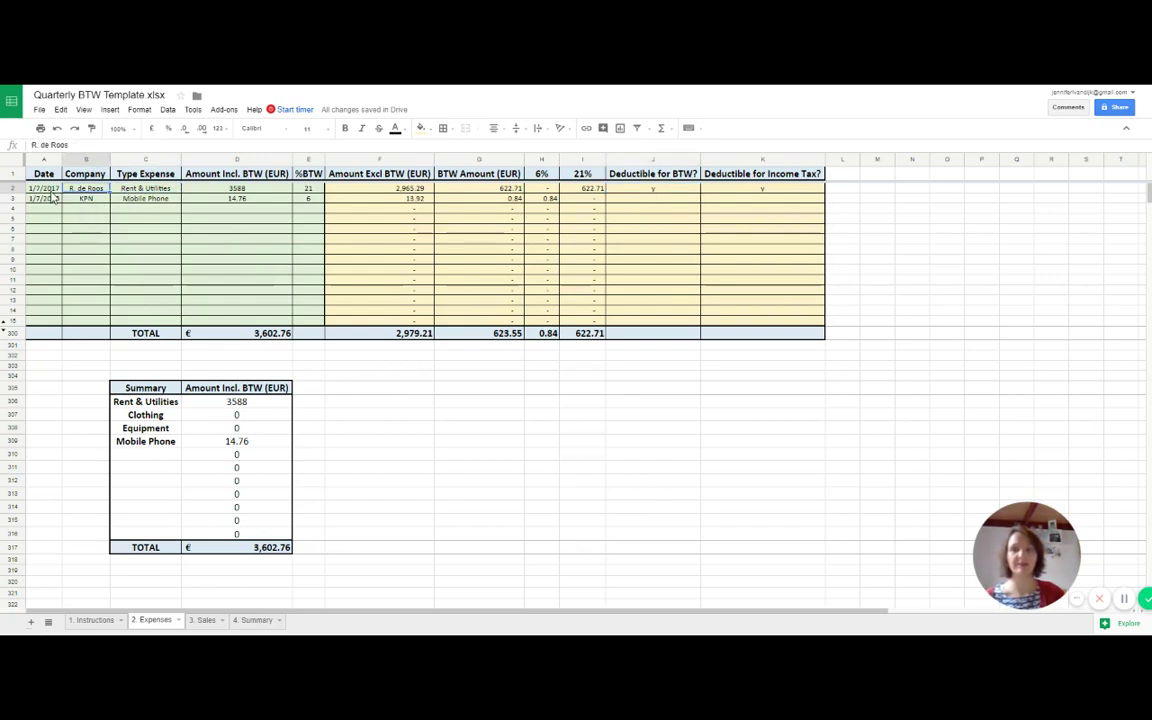
click(50, 192)
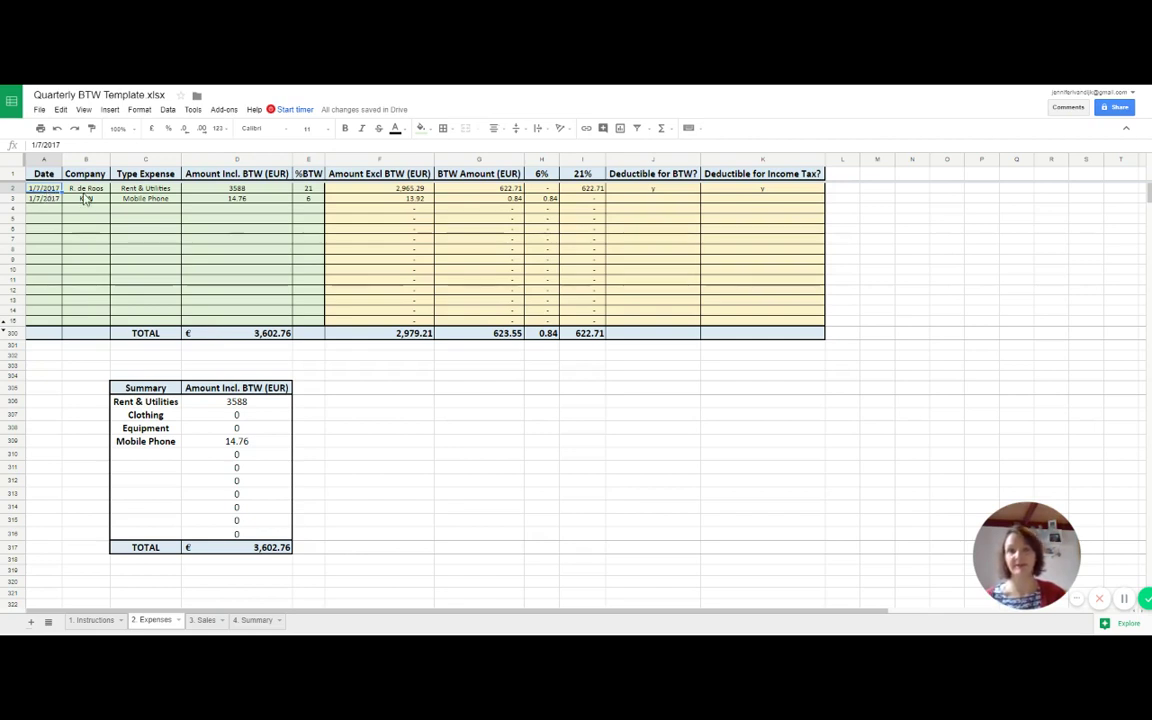
click(254, 337)
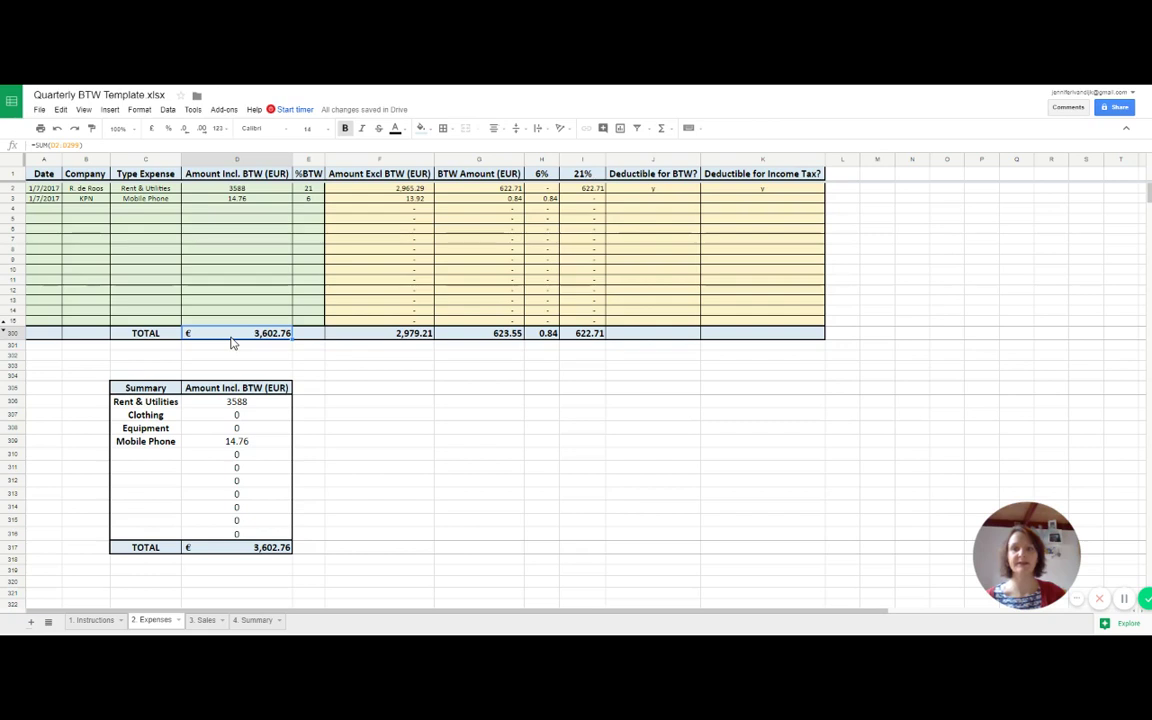
Inspect the SUM formula behind the 21% total and the SUMIF summary rows for Rent & Utilities and Mobile Phone.
click(592, 336)
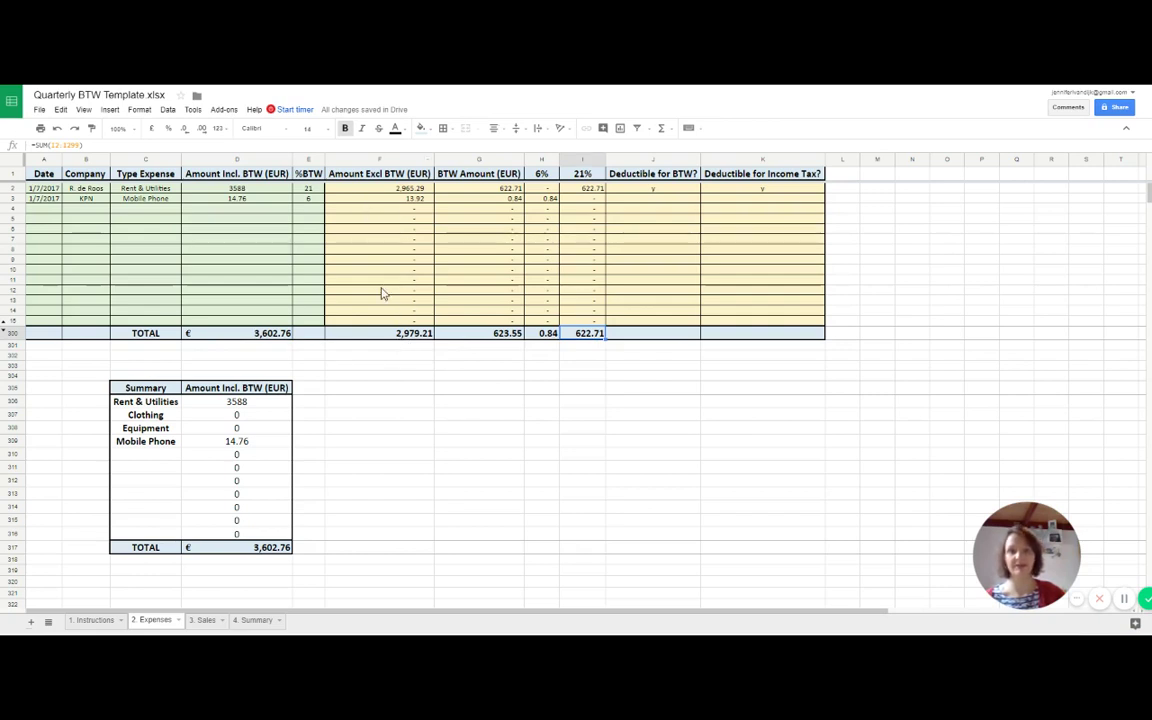
click(148, 401)
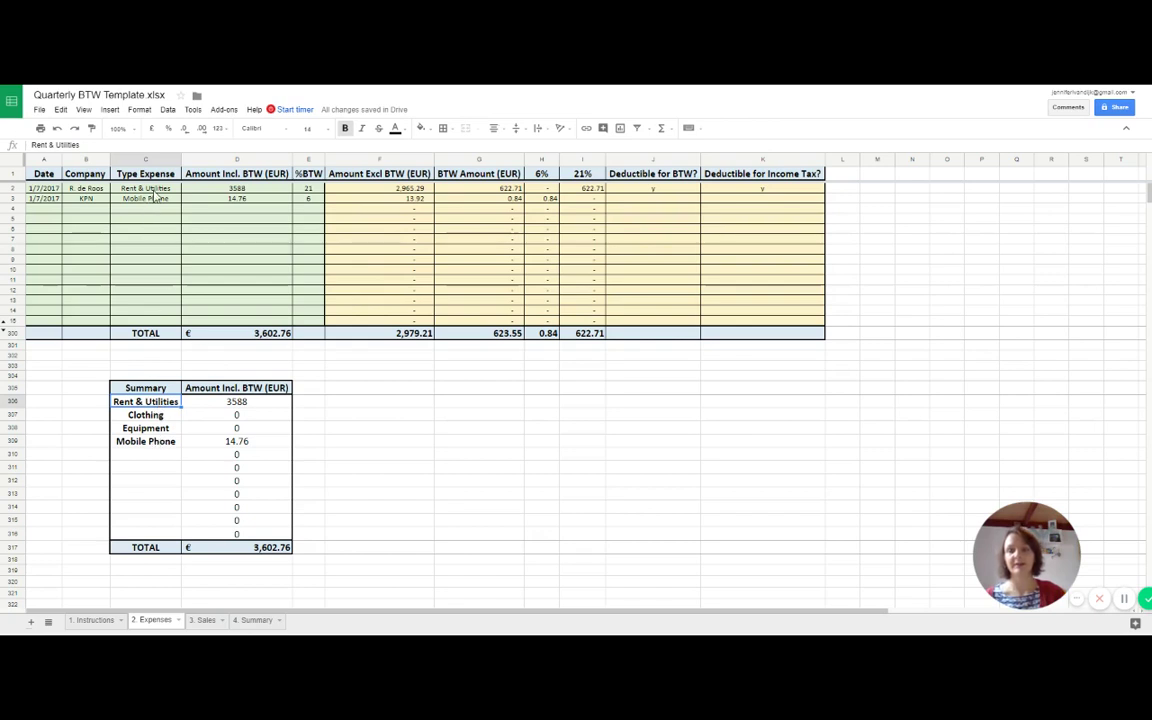
click(233, 444)
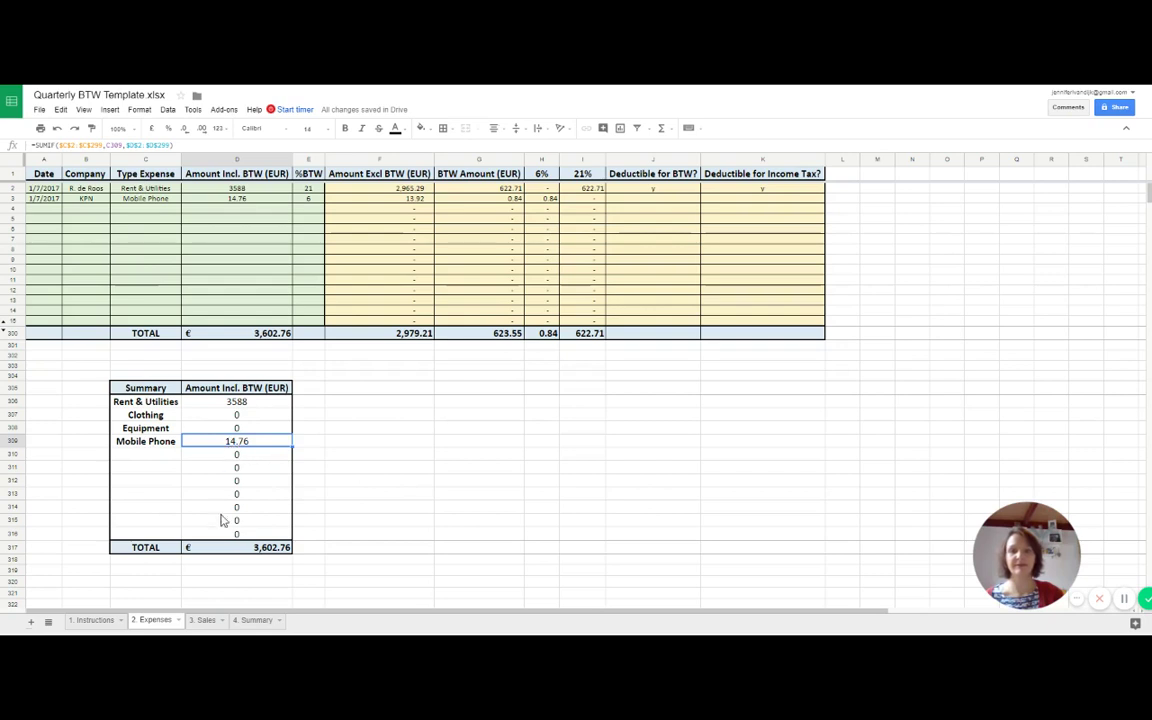
click(202, 621)
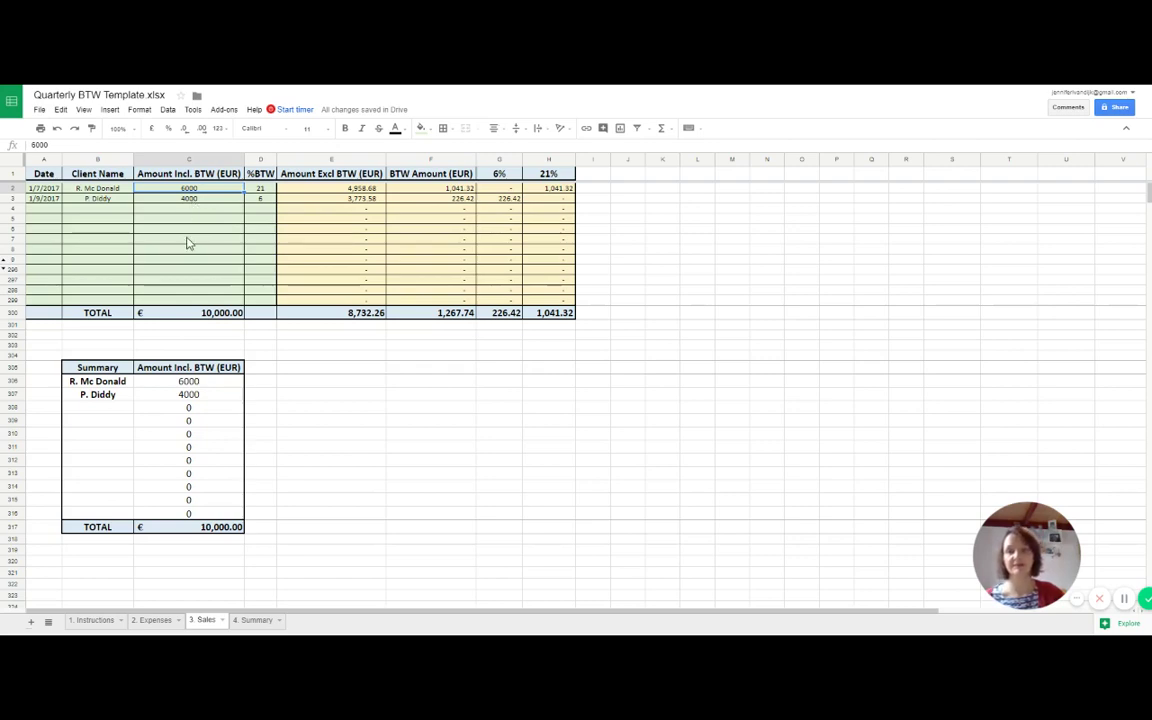
click(118, 189)
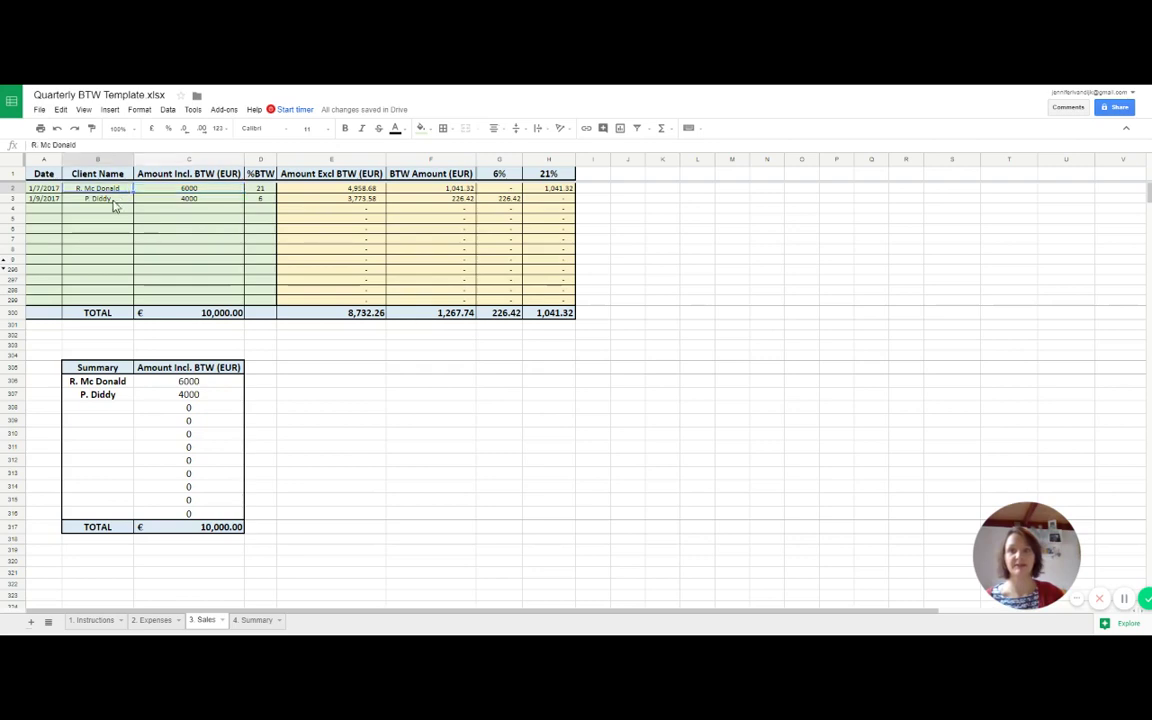
click(172, 190)
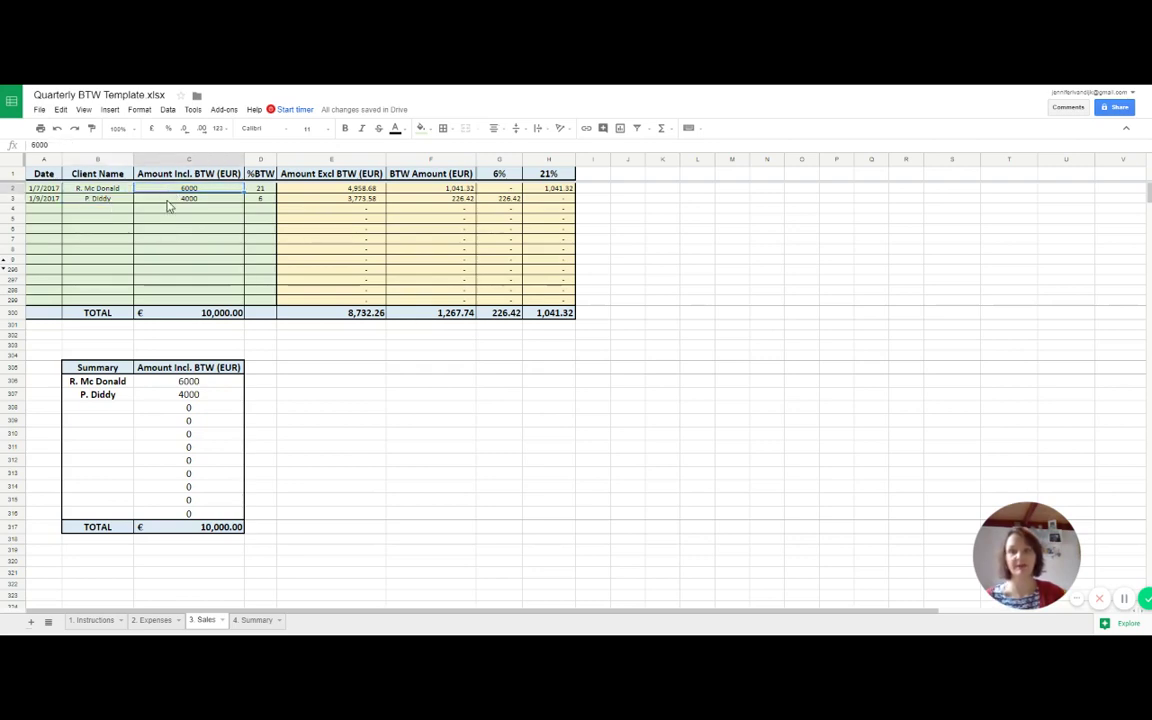
click(266, 190)
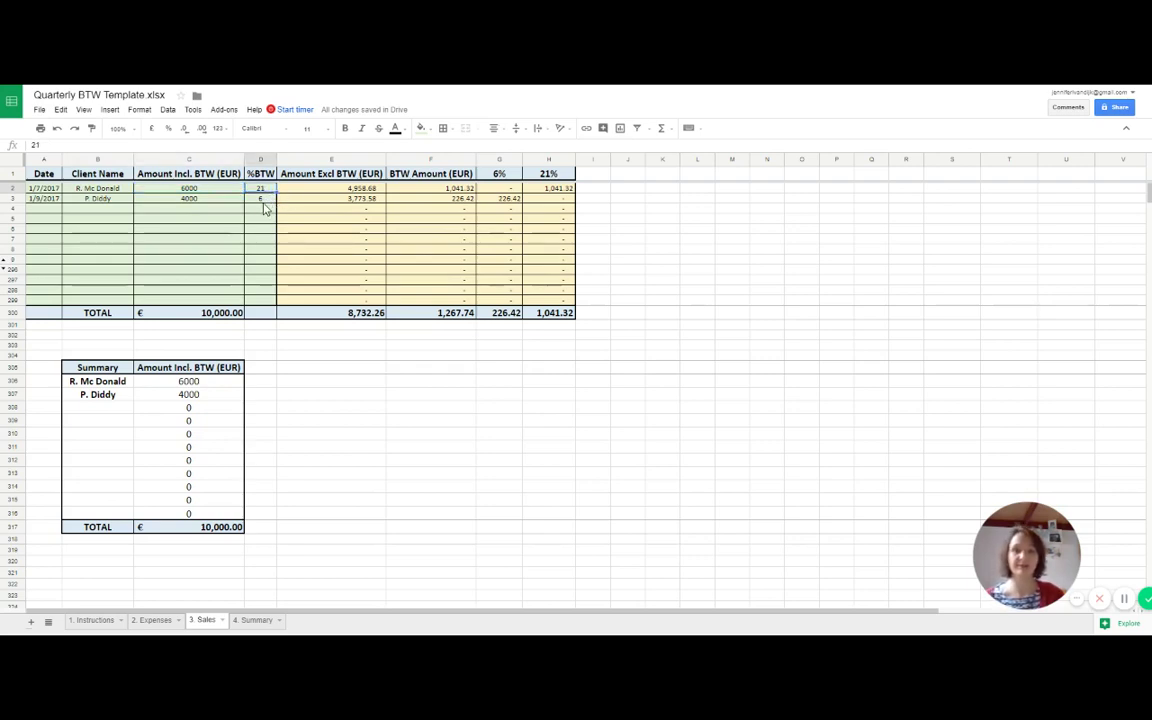
click(324, 189)
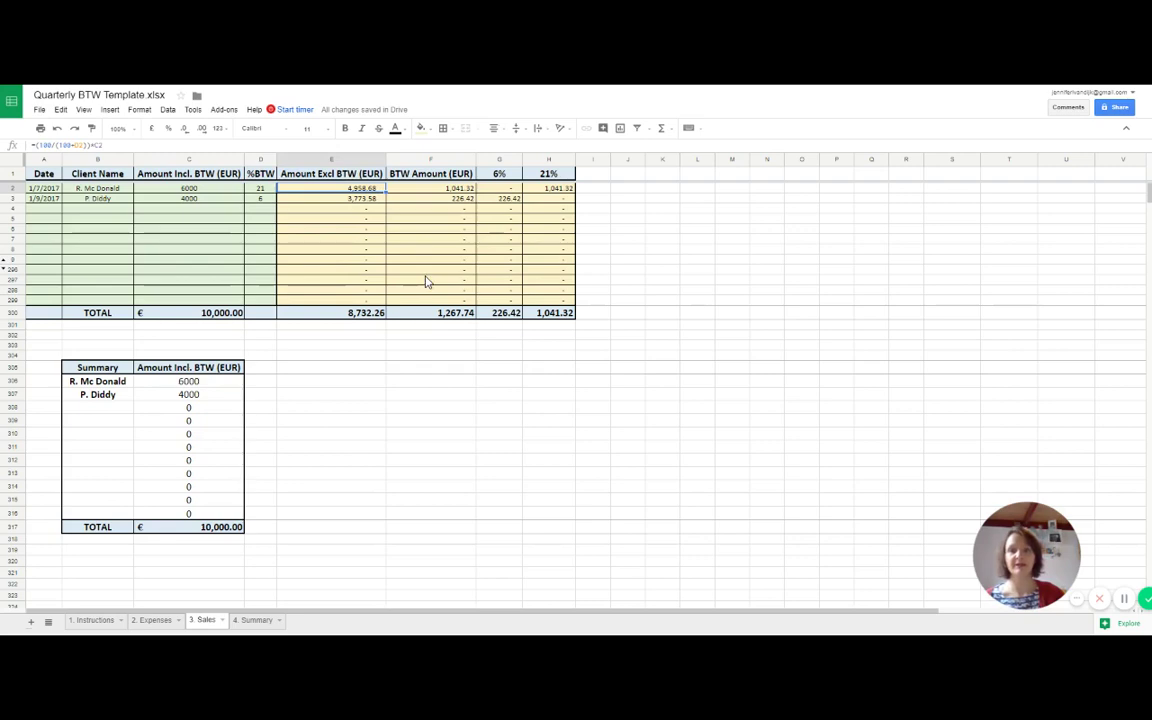
On '4. Summary', inspect the 6% BTW formulas in B5, C5, D5 and the Net Grand Total SUM.
click(258, 622)
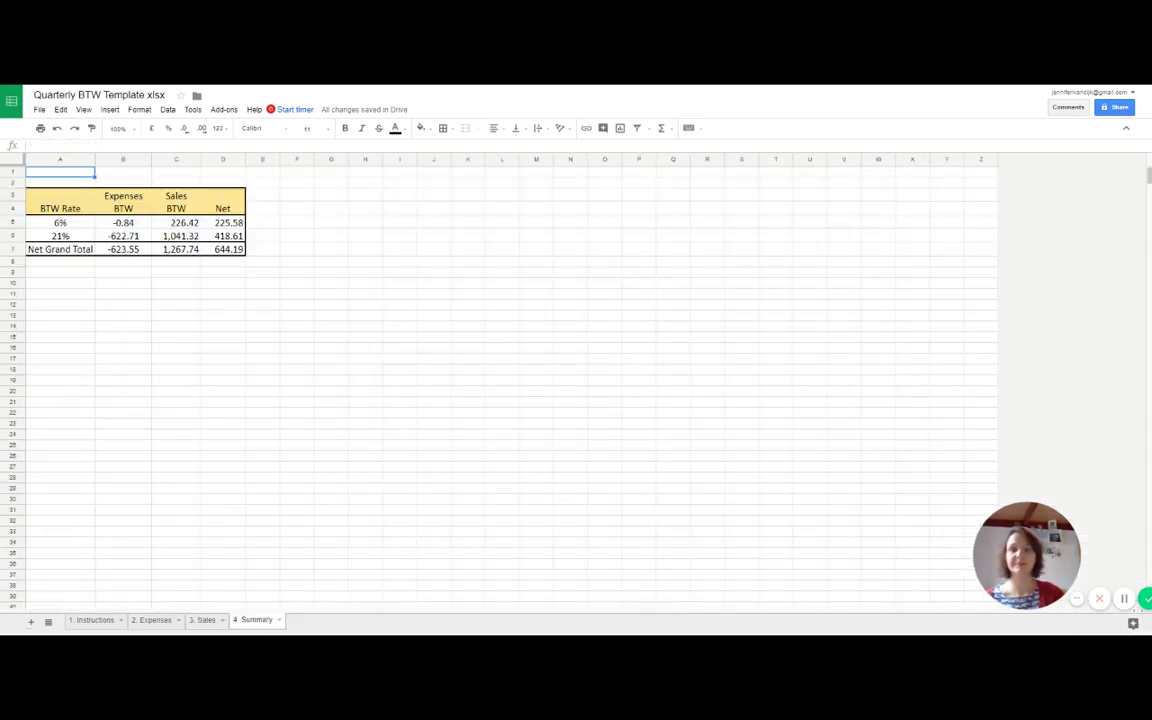
click(176, 225)
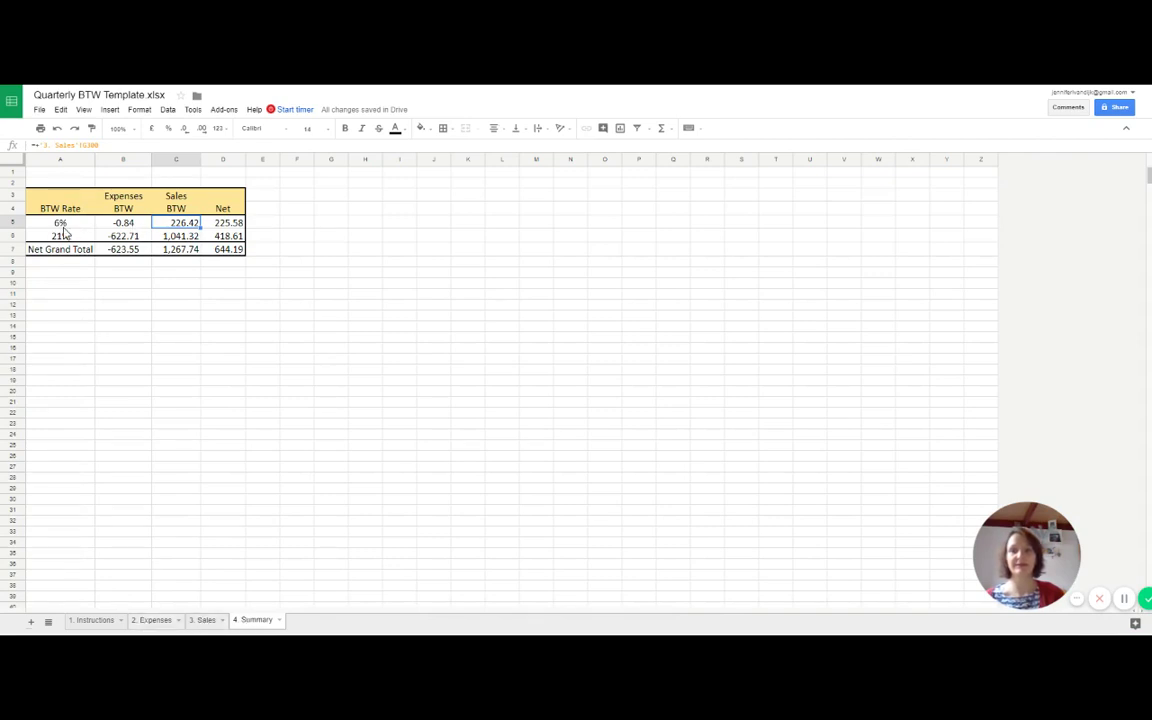
click(134, 225)
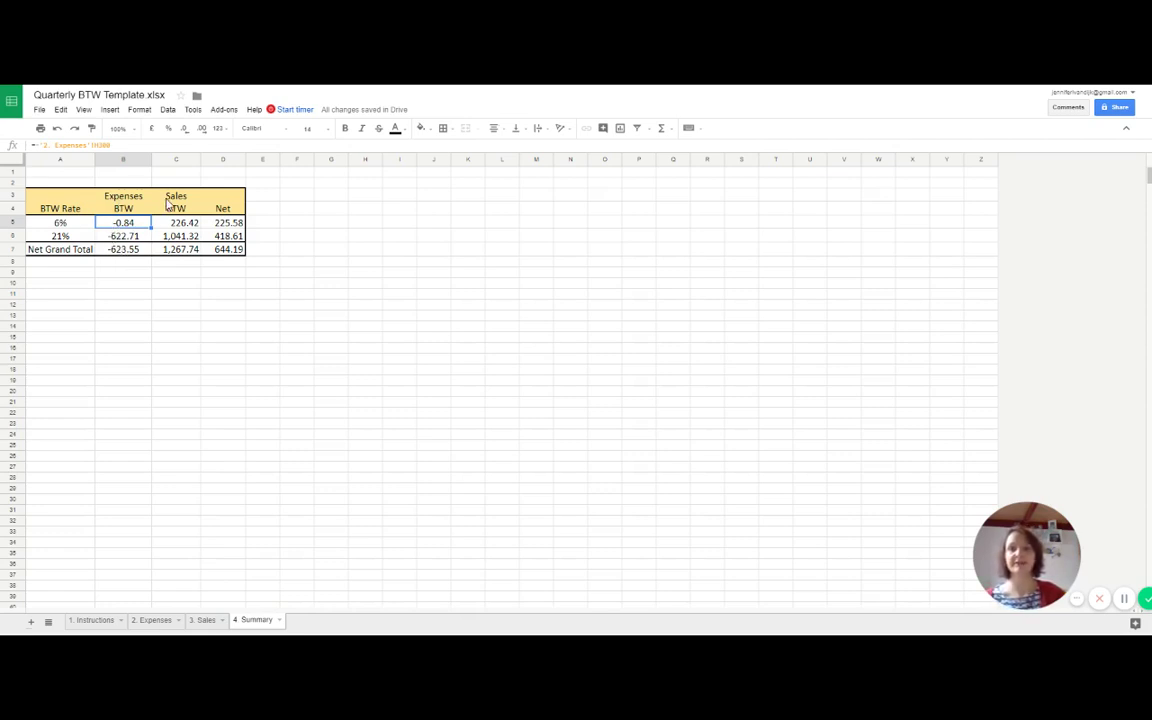
click(186, 226)
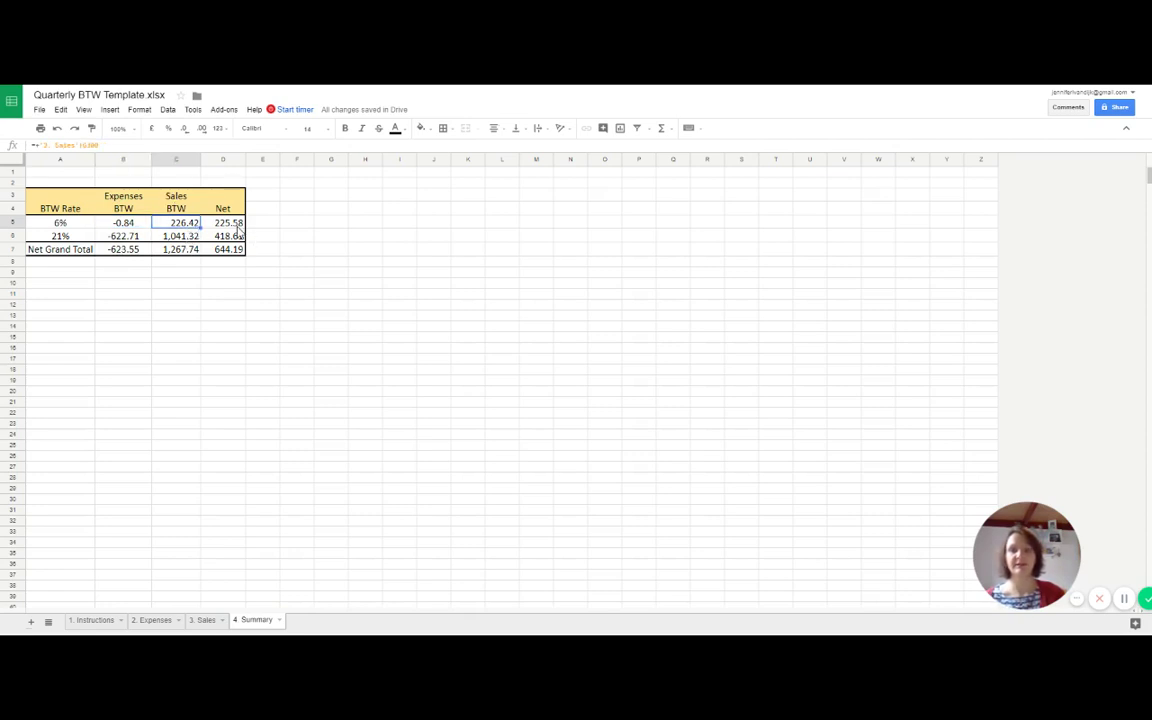
click(220, 222)
click(229, 250)
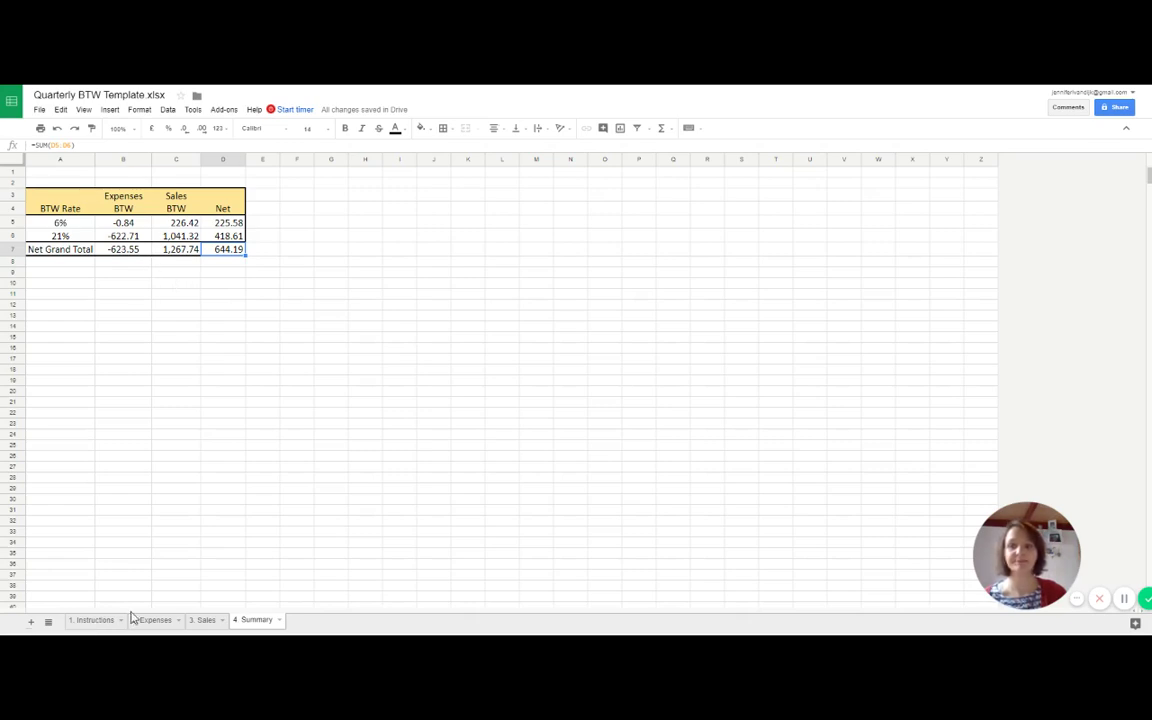
Go back to the '1. Instructions' sheet with its green instruction block.
click(92, 621)
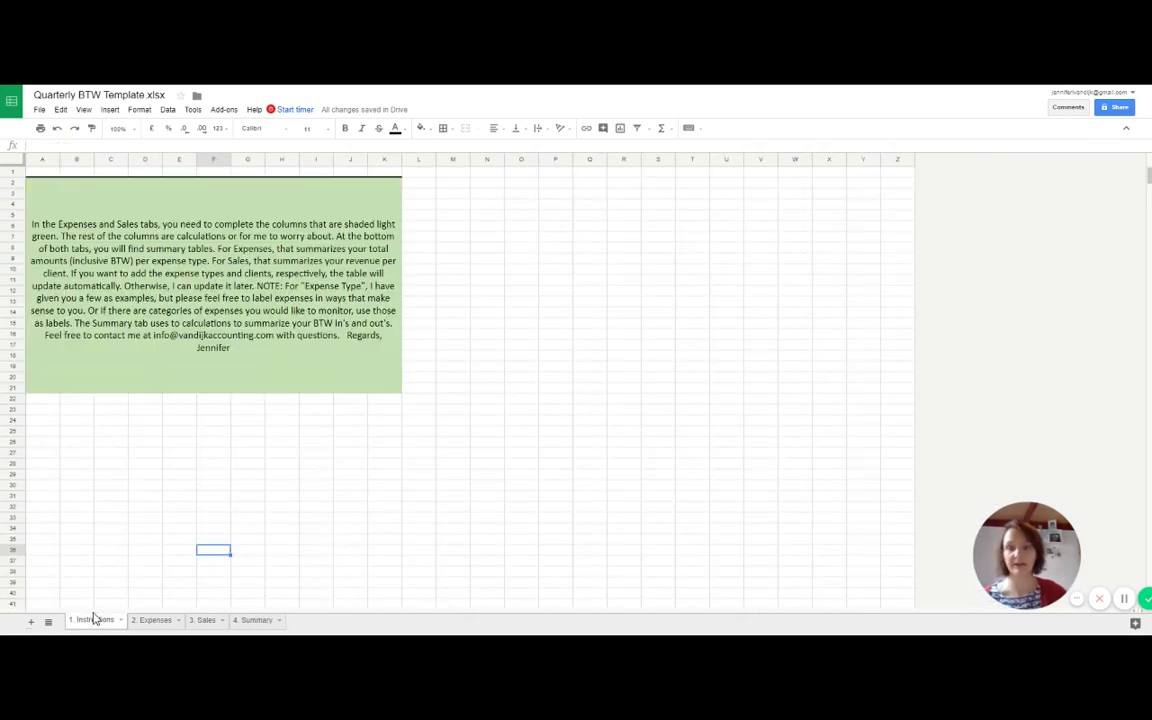